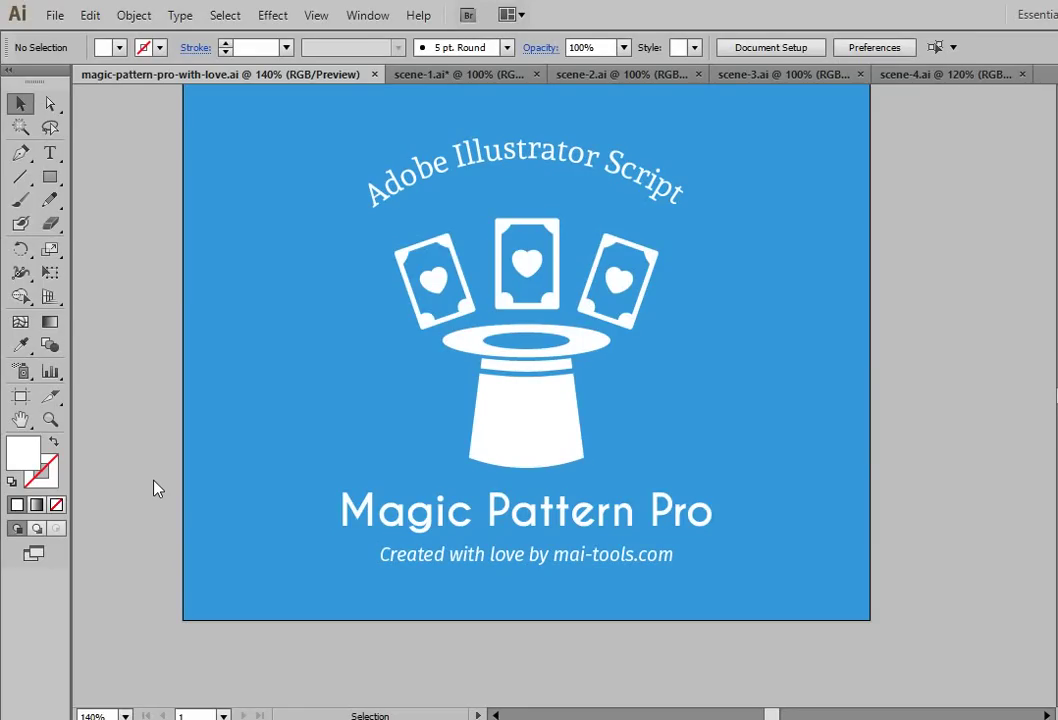
Switch to the scene-1.ai document with the diamond ornament tile
left_click(432, 76)
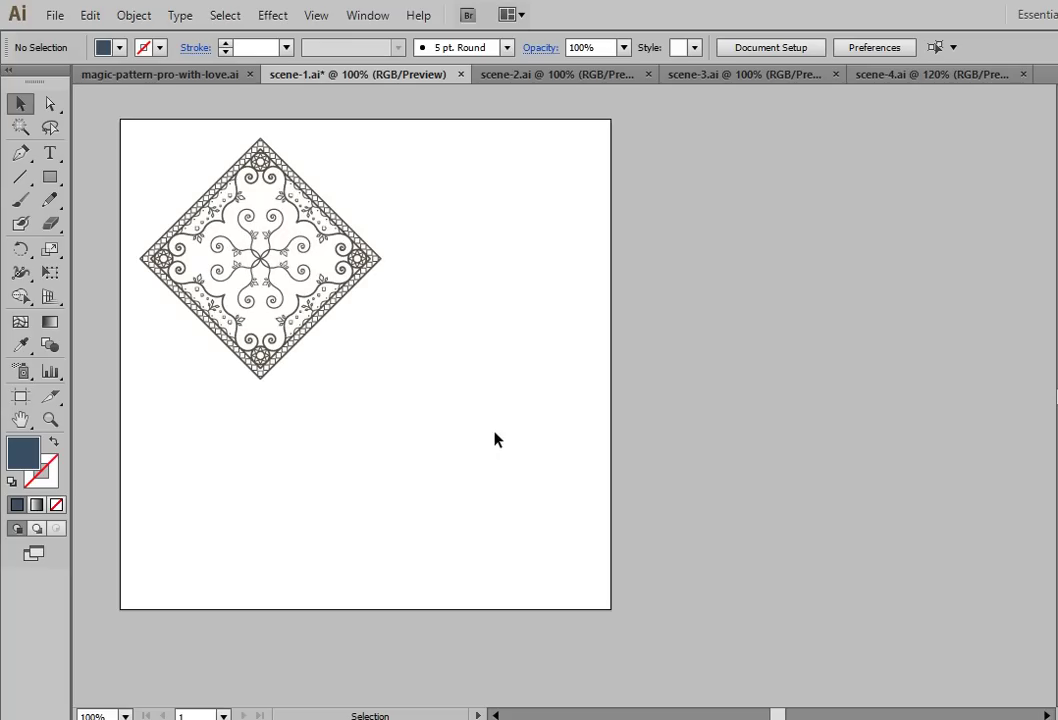
Tile the diamond ornament with Magic Pattern Pro's pattern 3 layout, then deselect and zoom out
left_click(309, 331)
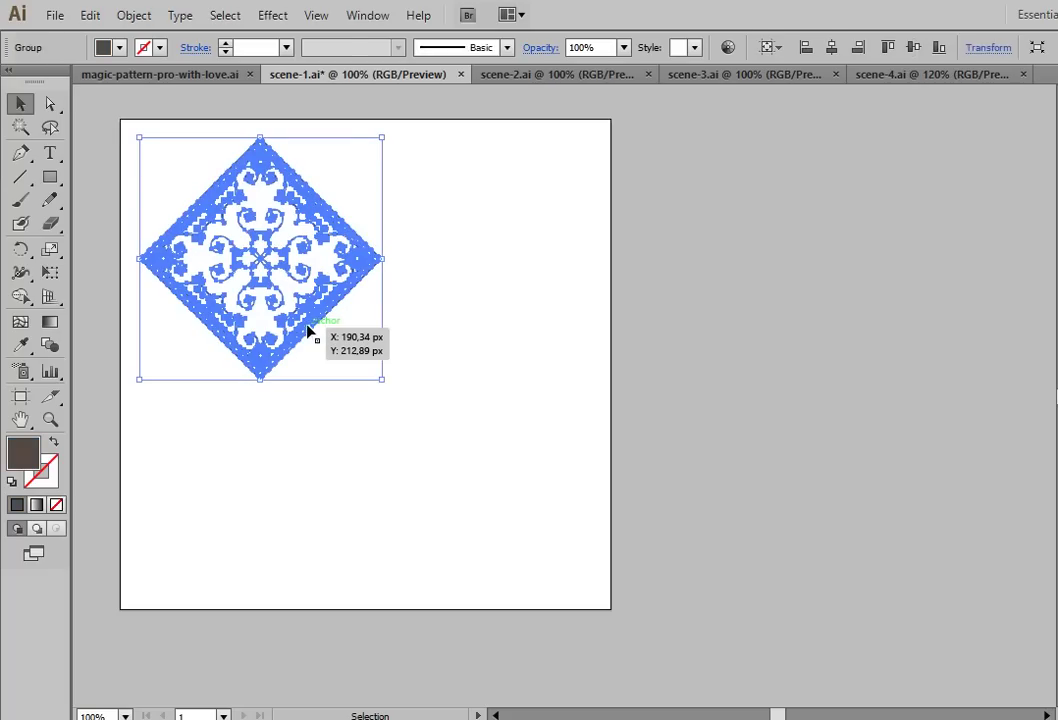
left_click(54, 15)
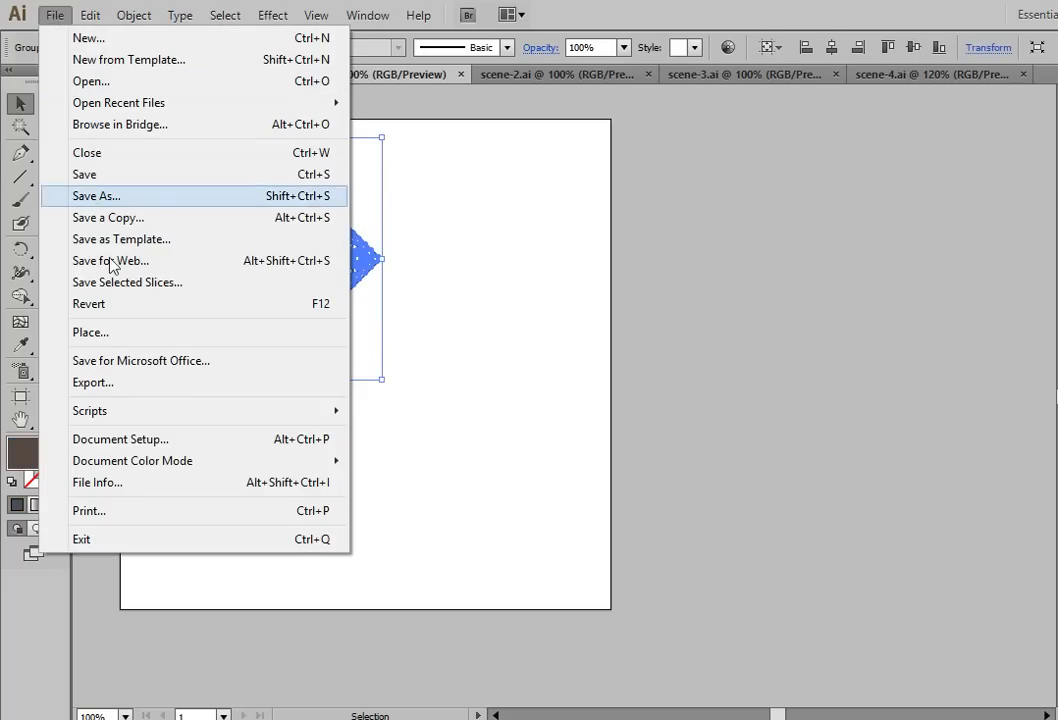
mouse_move(190, 411)
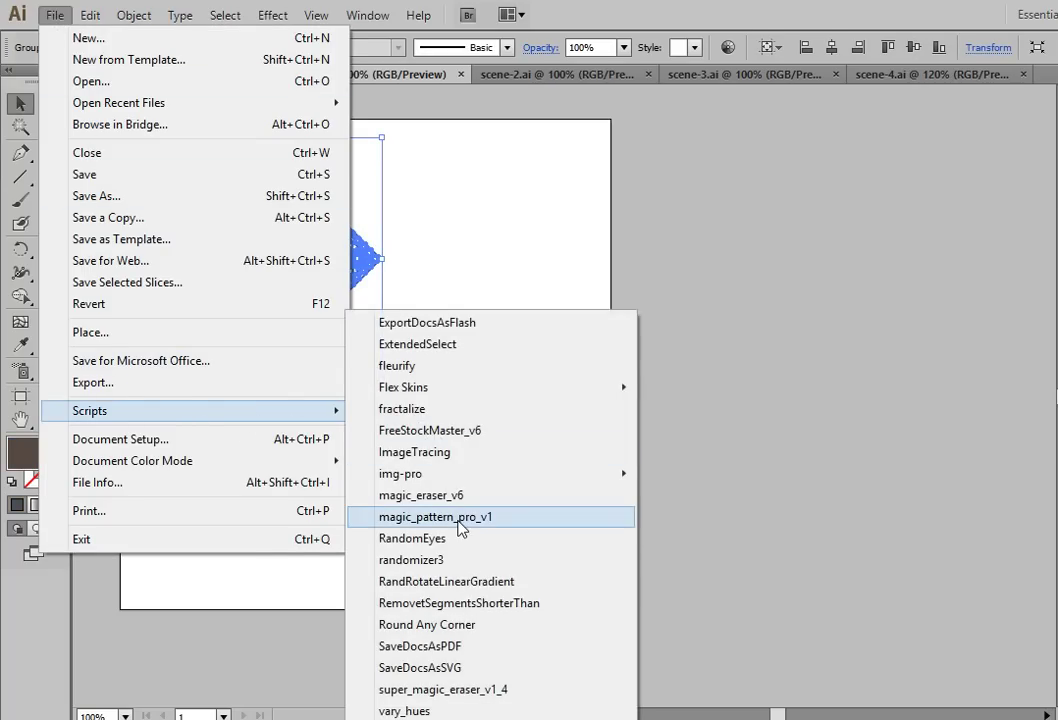
left_click(472, 518)
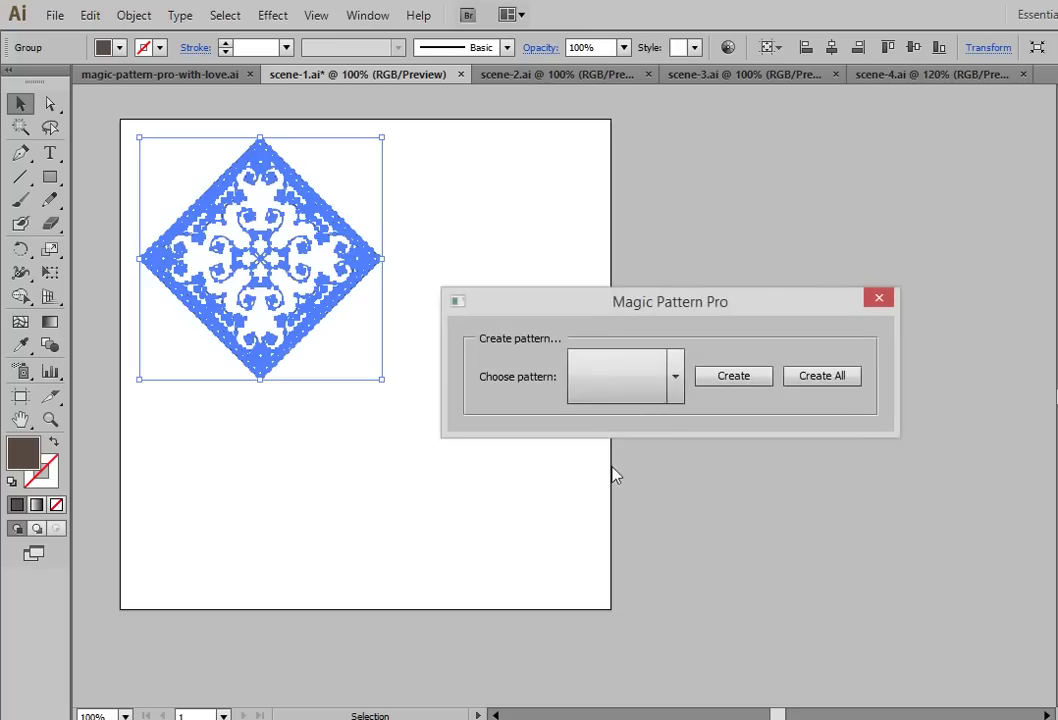
left_click(676, 381)
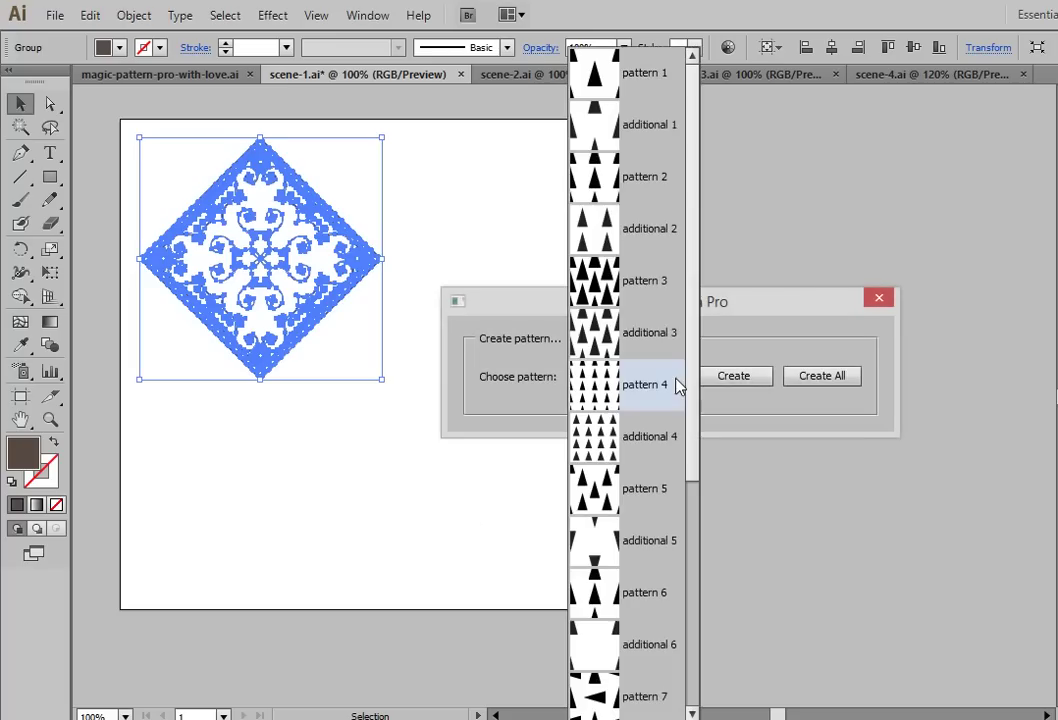
left_click(654, 284)
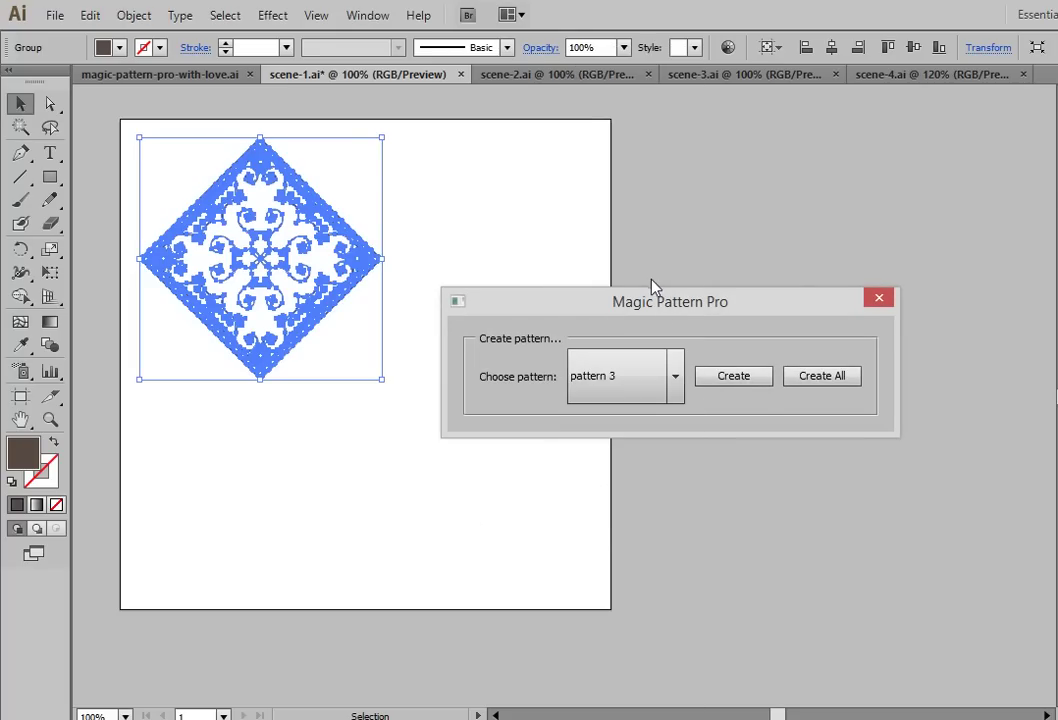
left_click(732, 387)
left_click(771, 378)
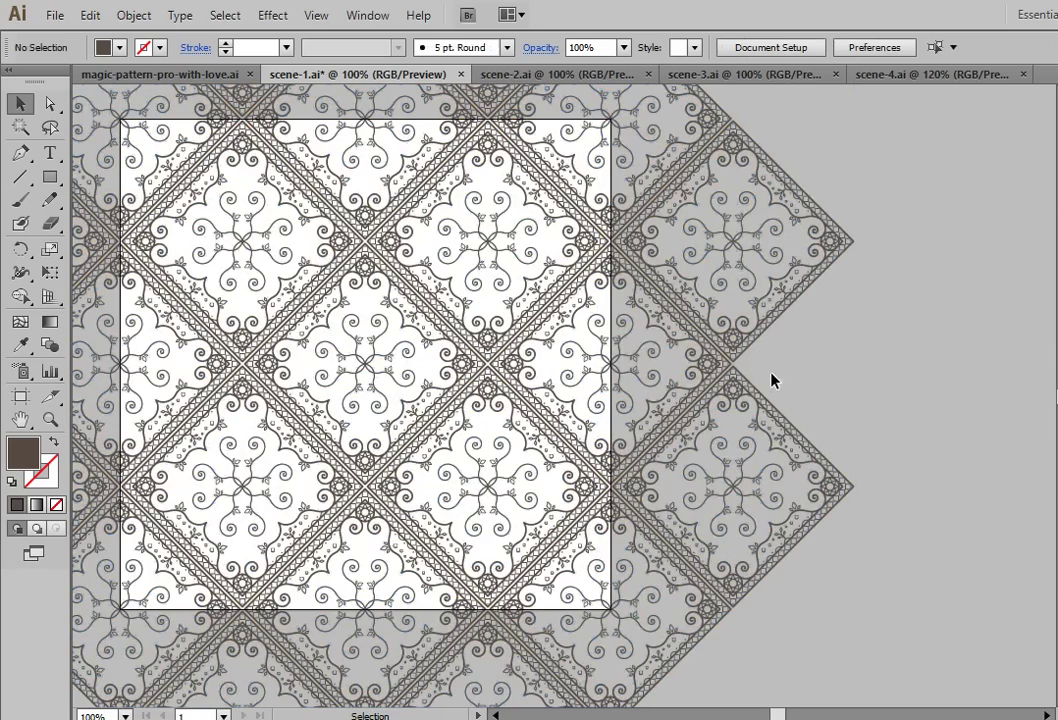
scroll(817, 386, "down", 1)
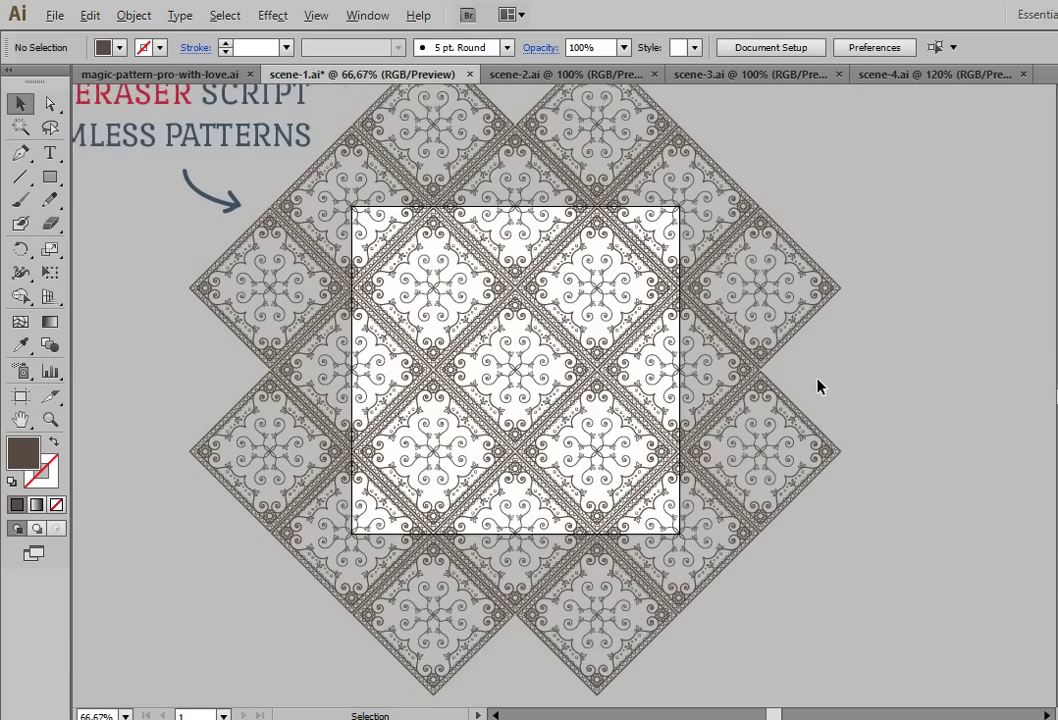
scroll(817, 386, "down", 1)
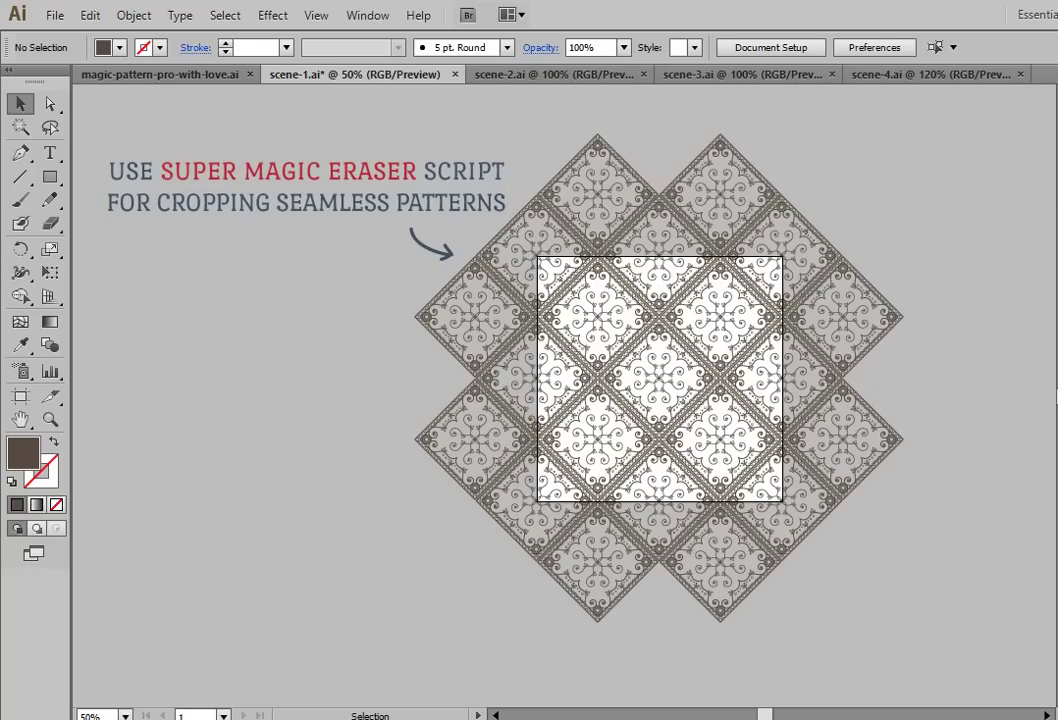
Trim the tiled pattern to the artboard with super_magic_eraser_v1_4 and center it in view
left_click(56, 14)
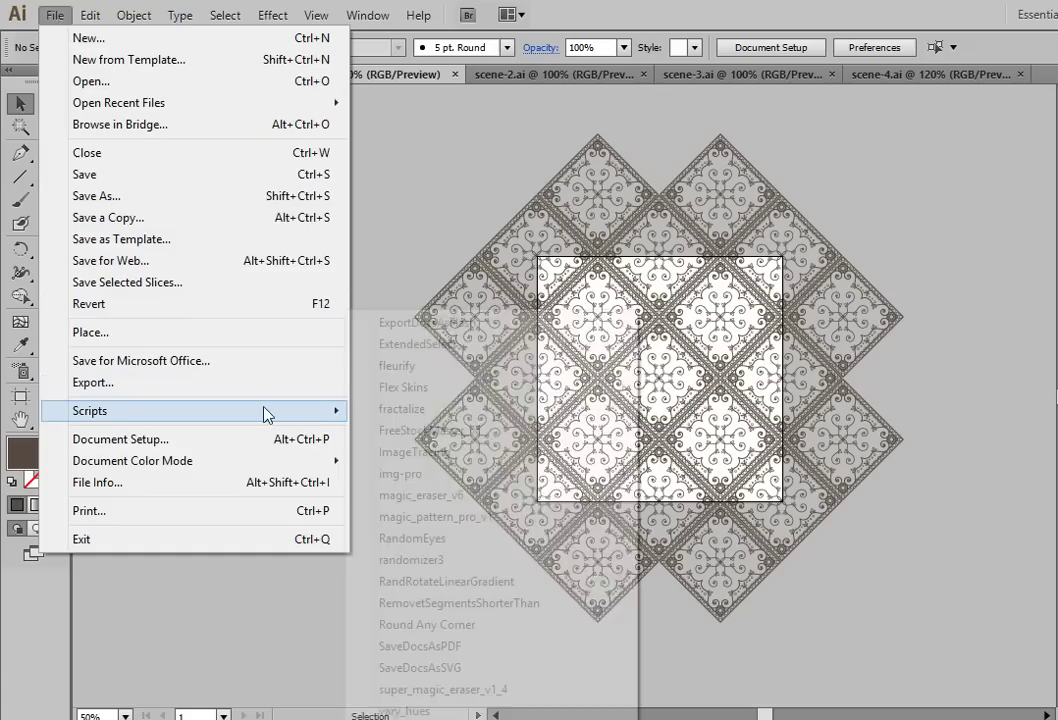
mouse_move(196, 410)
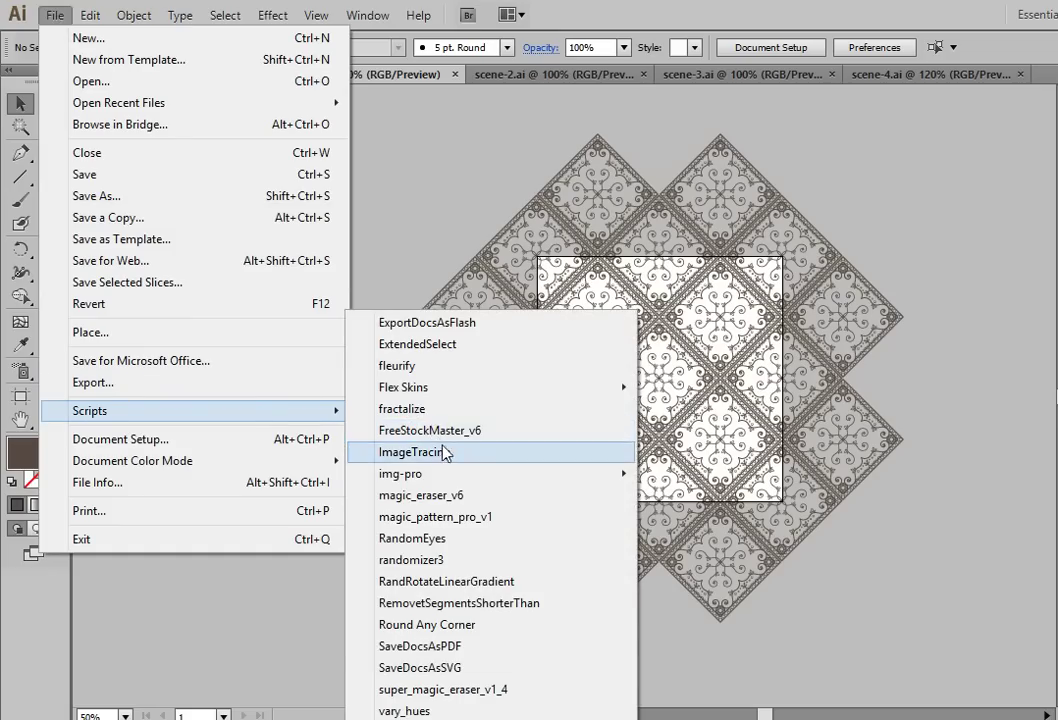
left_click(488, 692)
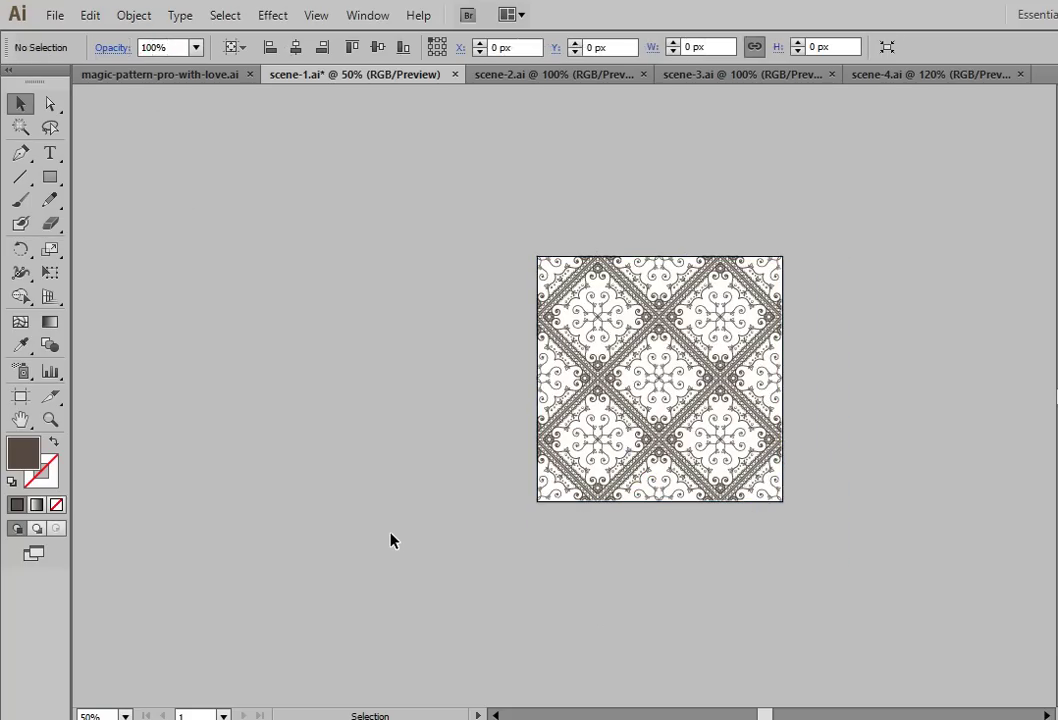
scroll(390, 537, "up", 1, "alt")
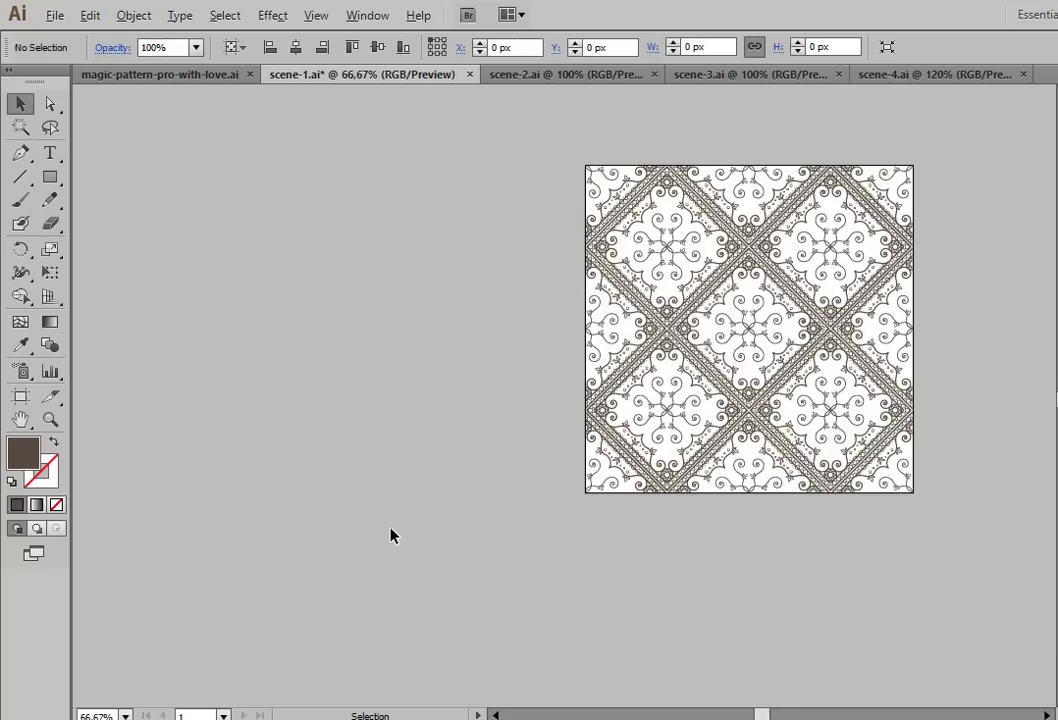
scroll(390, 530, "up", 1, "alt")
left_click_drag(456, 482, 146, 546)
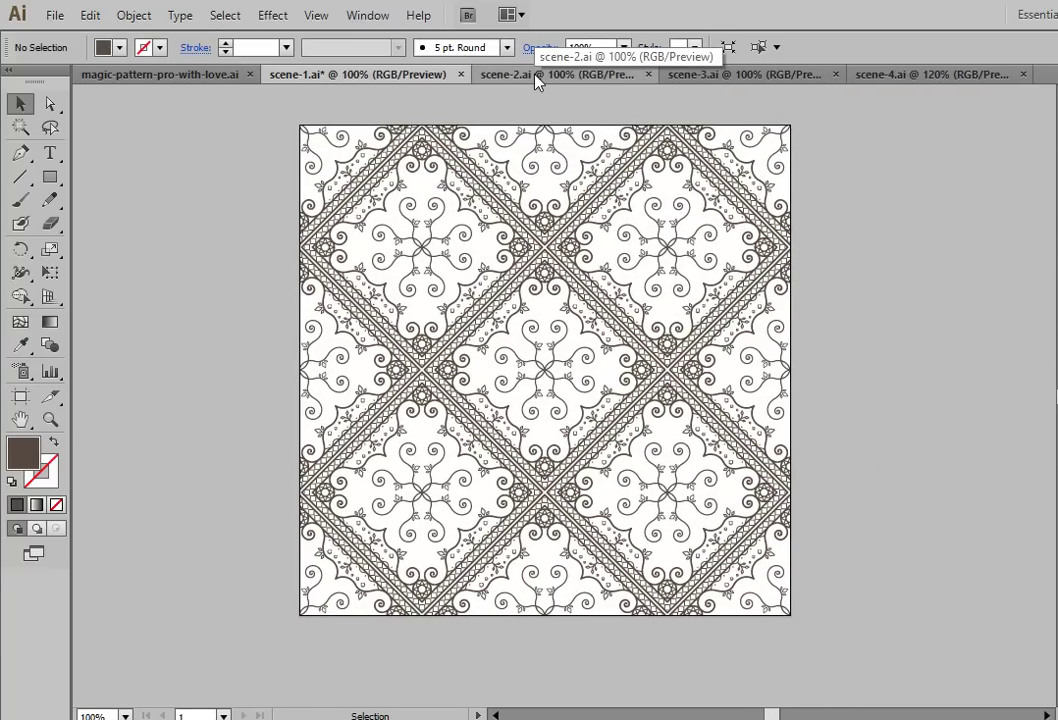
Switch to scene-2.ai, delete its title text, and bring both diamond ornaments into view
left_click(536, 78)
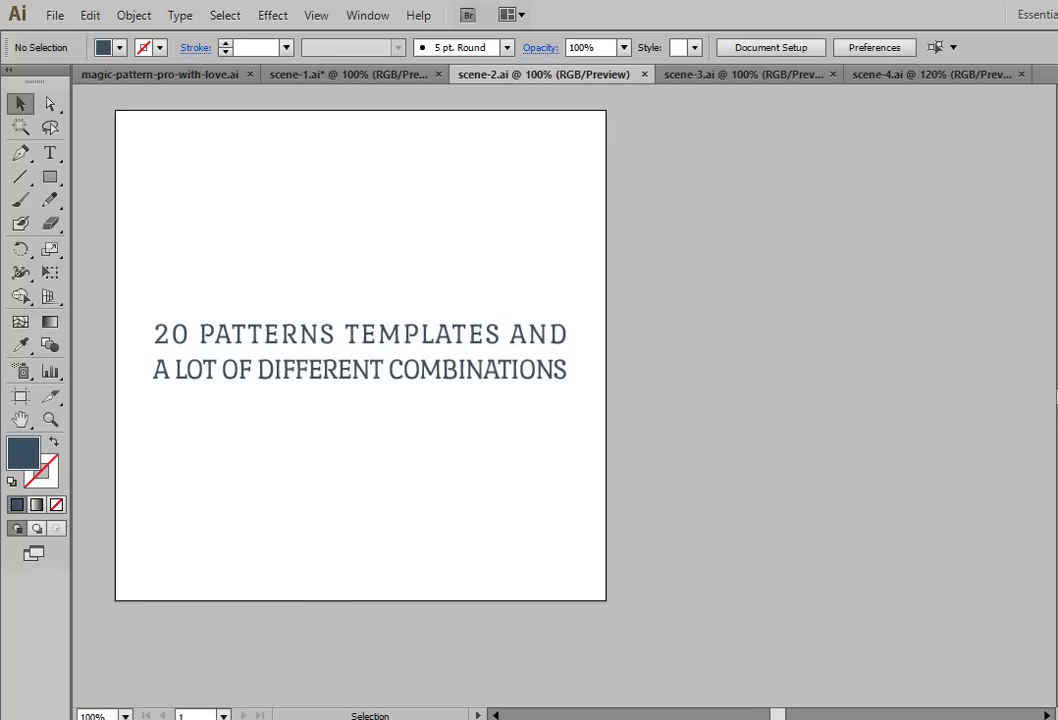
key("ctrl+a")
key("Delete")
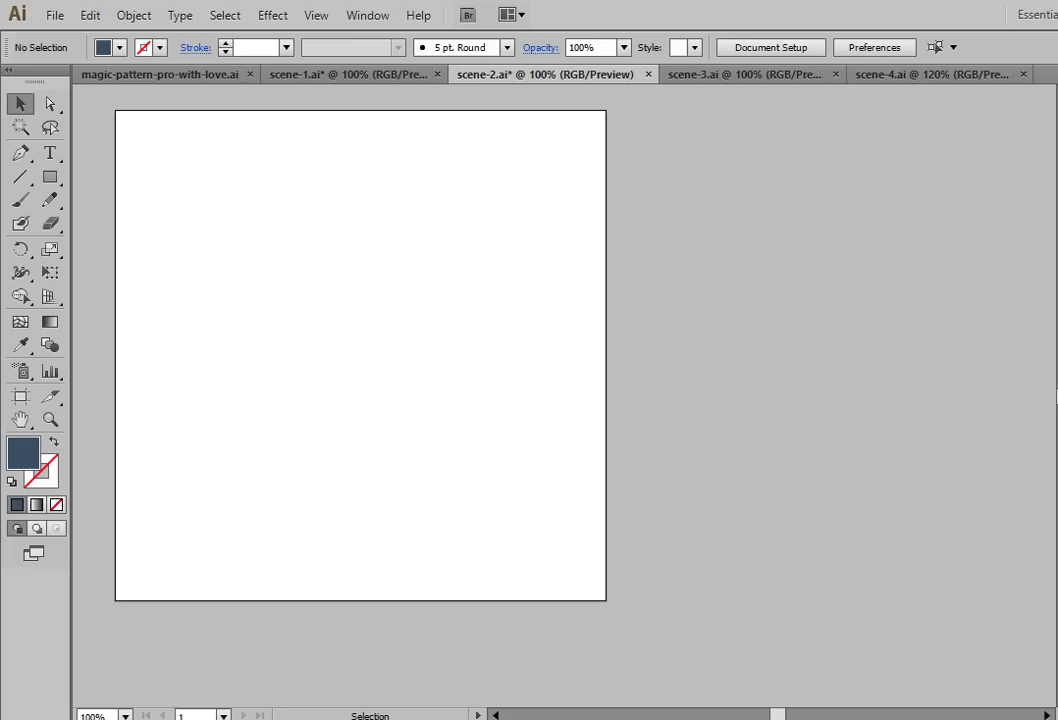
left_click(841, 550, "ctrl+alt")
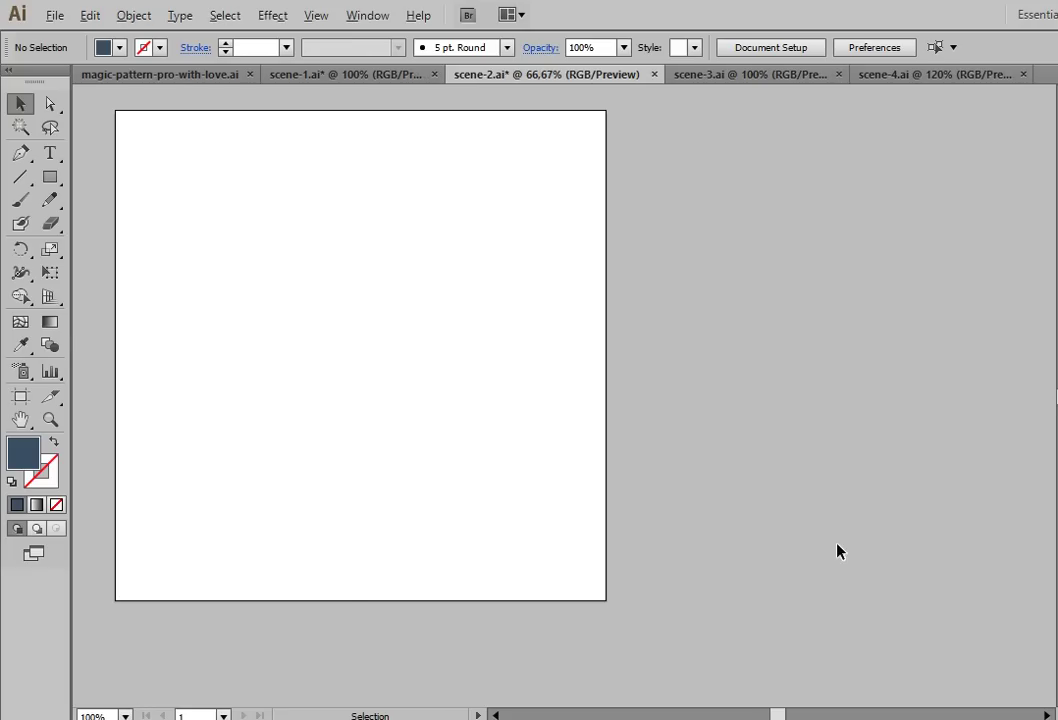
left_click_drag(835, 441, 893, 483)
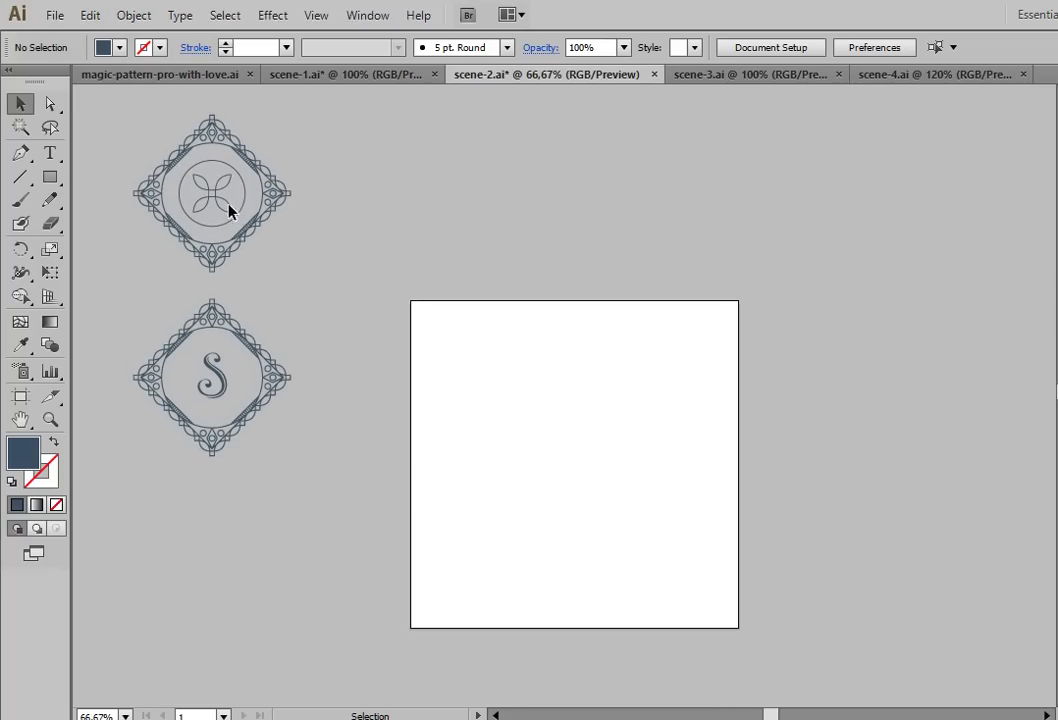
Tile the S monogram ornament with Magic Pattern Pro's pattern 2 layout, then select the flower ornament
left_click(212, 318)
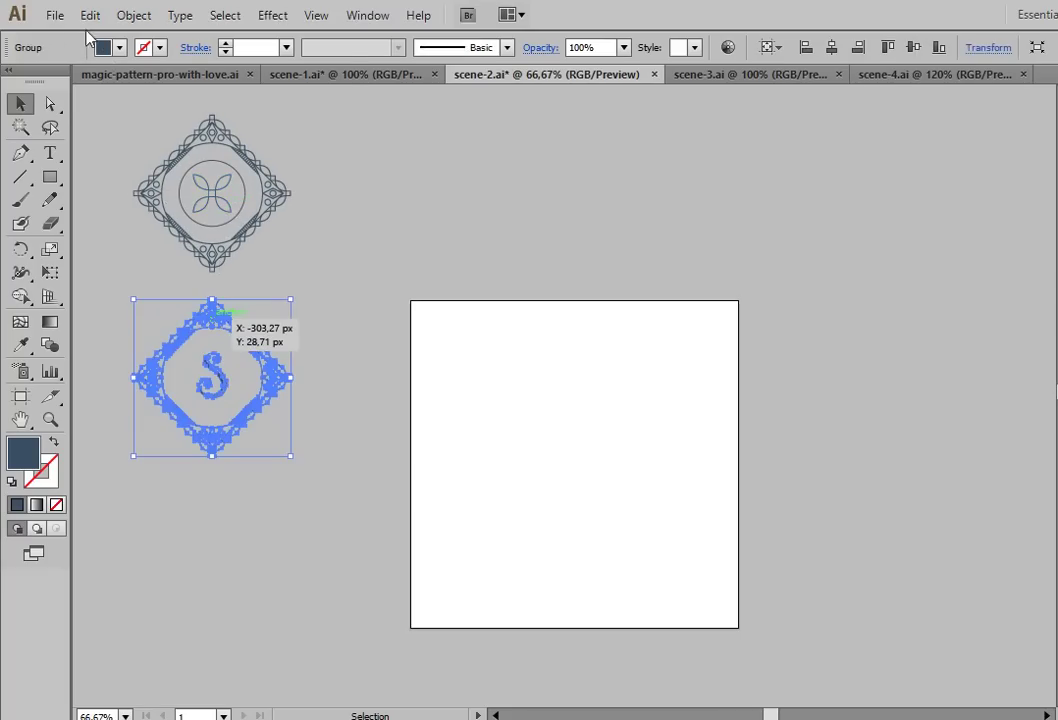
left_click(53, 16)
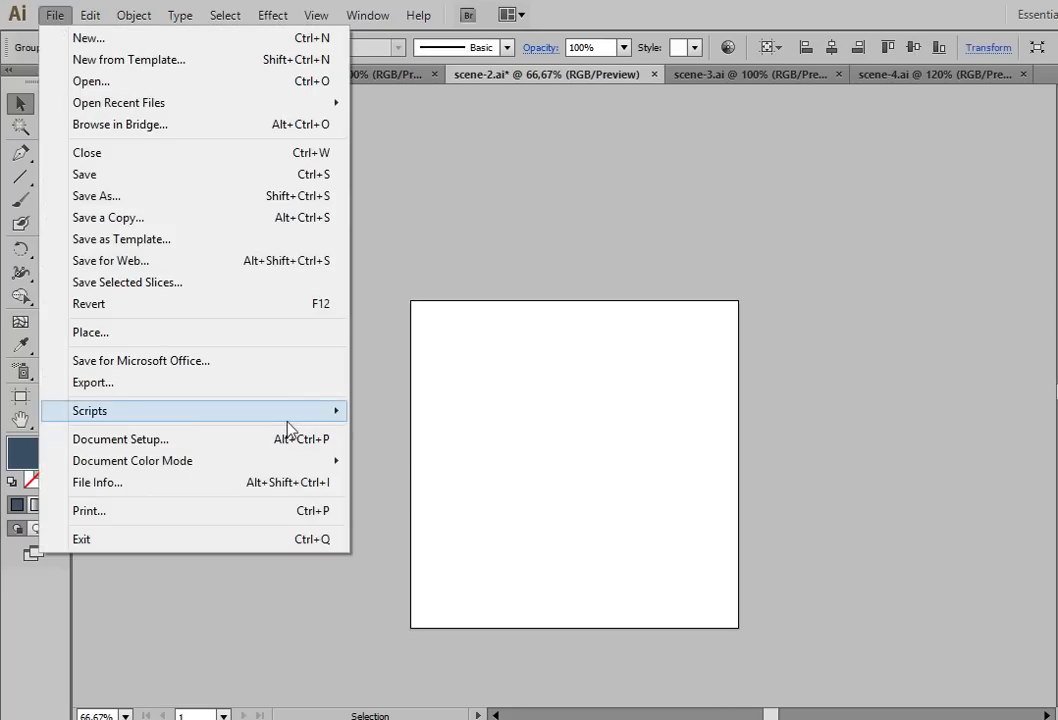
mouse_move(190, 411)
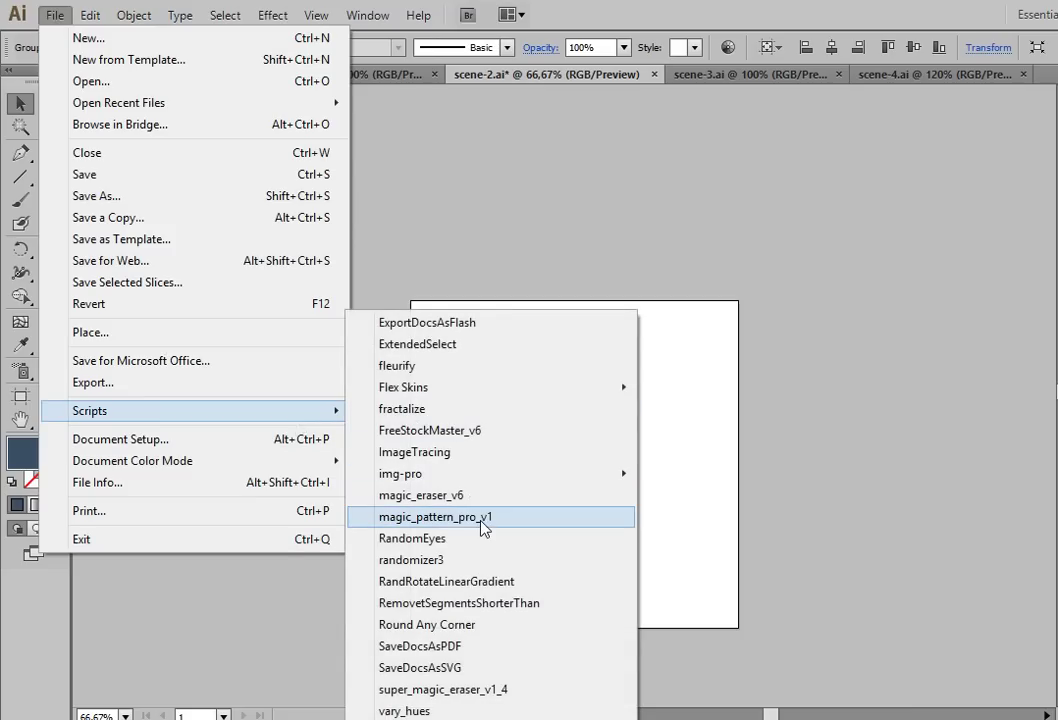
left_click(483, 517)
left_click(665, 380)
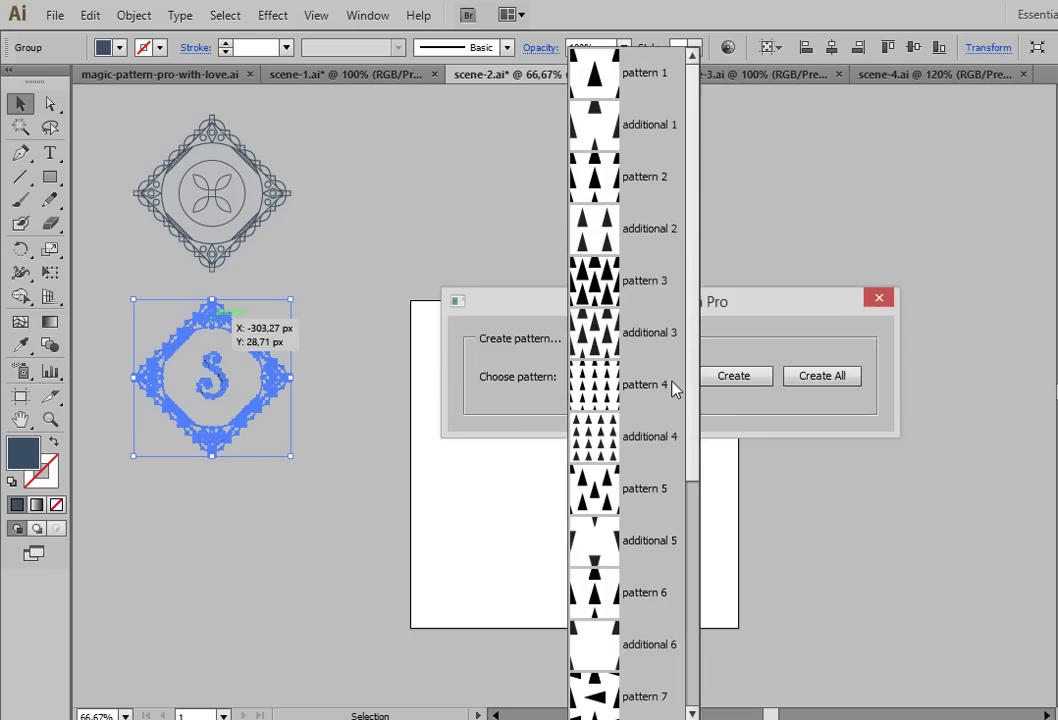
left_click(655, 188)
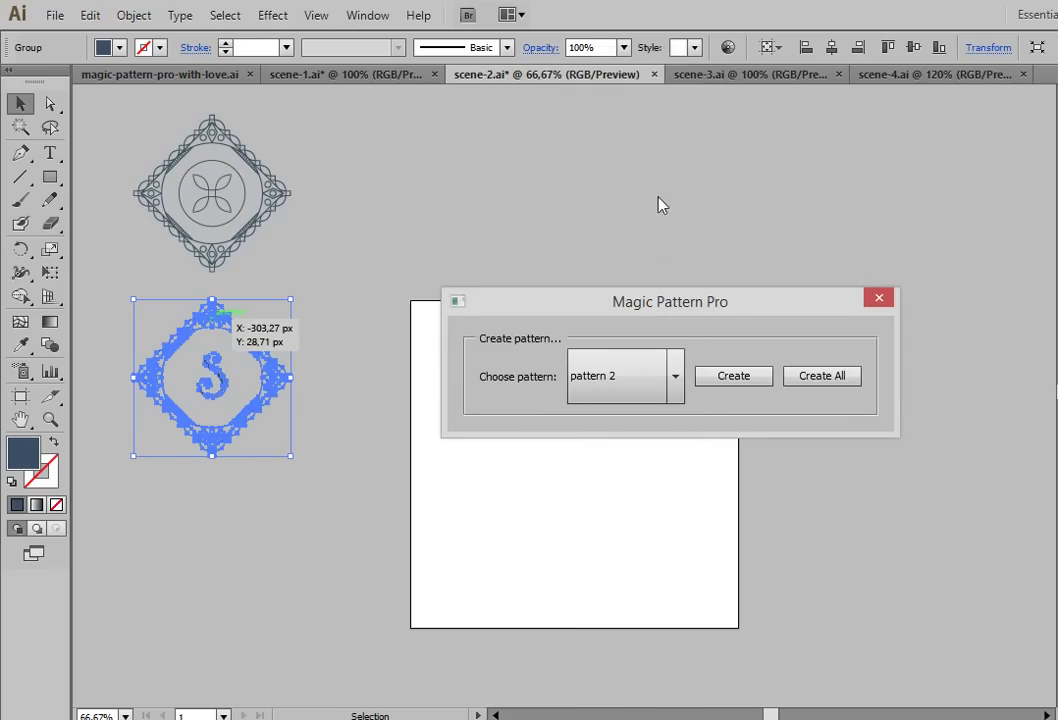
left_click(739, 376)
left_click(227, 211)
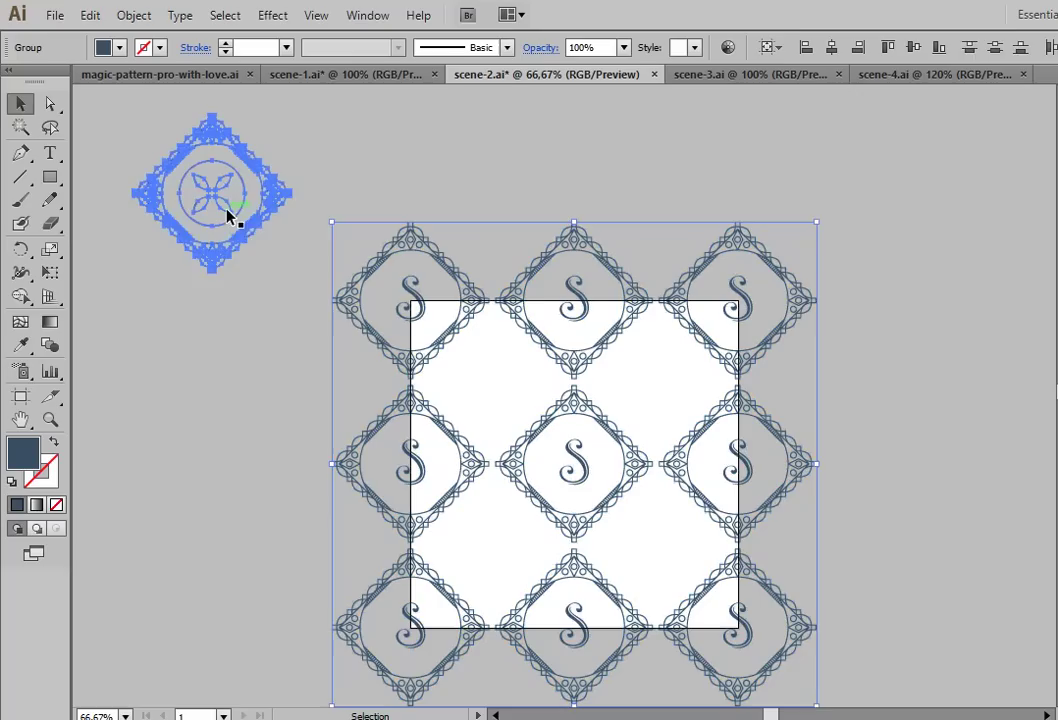
left_click(55, 15)
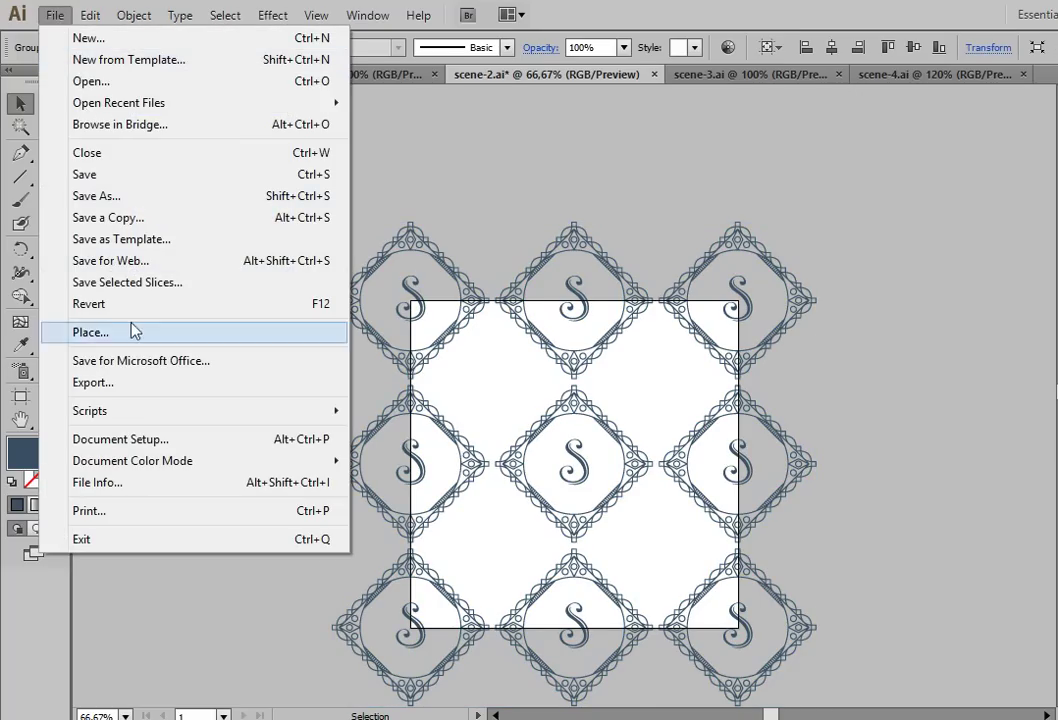
mouse_move(190, 411)
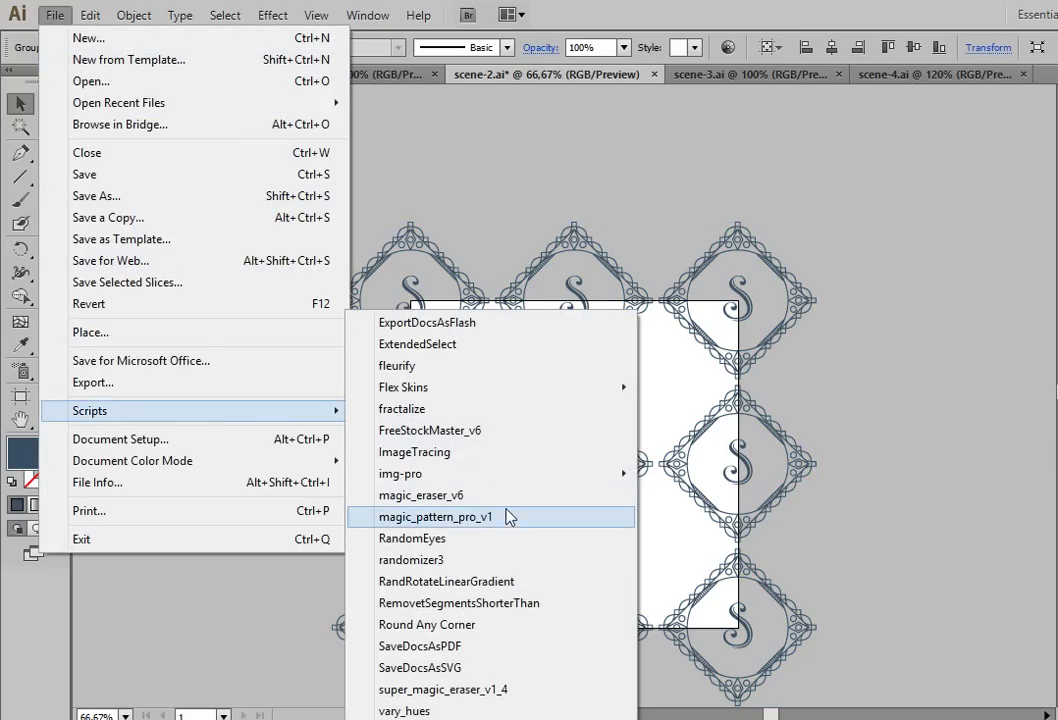
Weave the flower ornament between the S tiles as an additional 2 layer, viewed at 100%
left_click(507, 518)
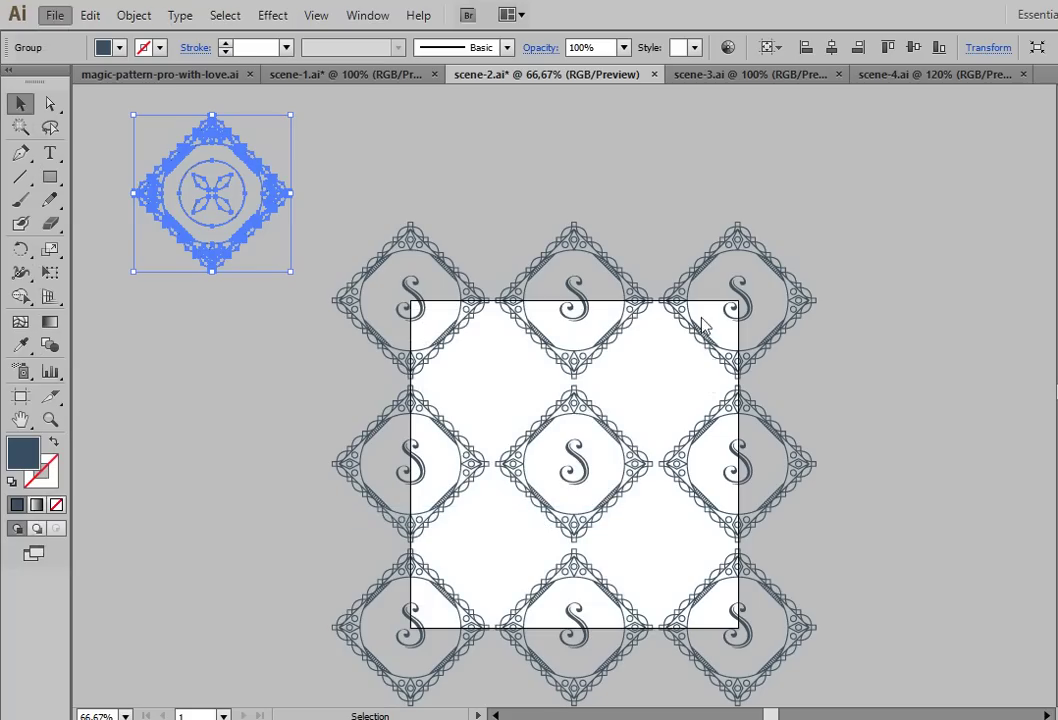
left_click(679, 375)
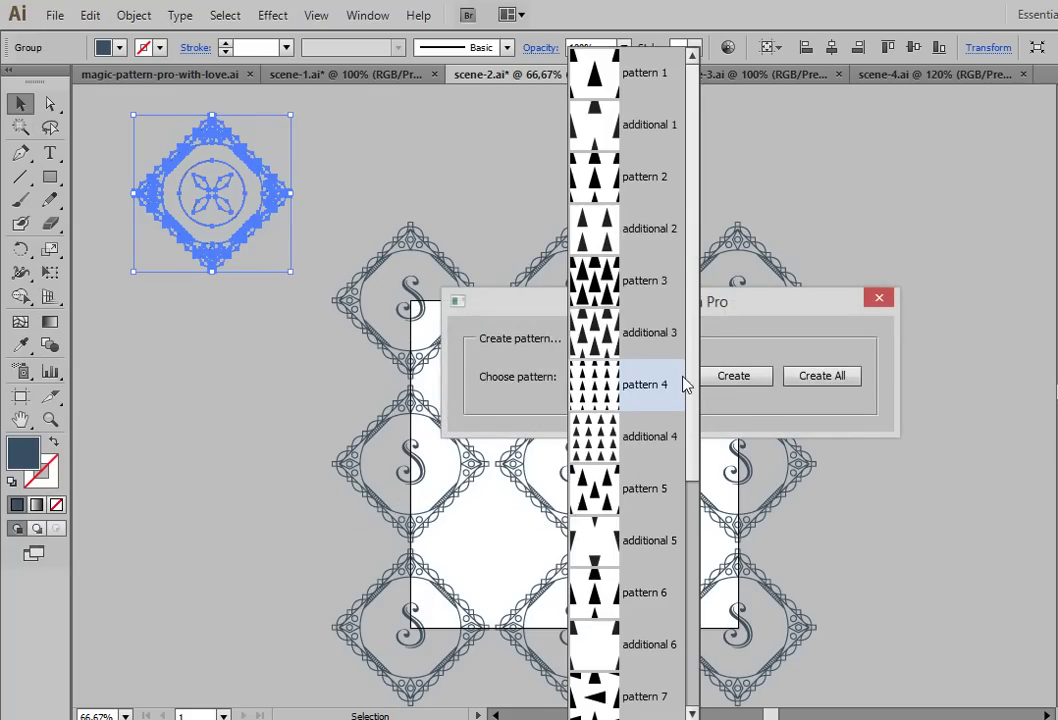
left_click(641, 230)
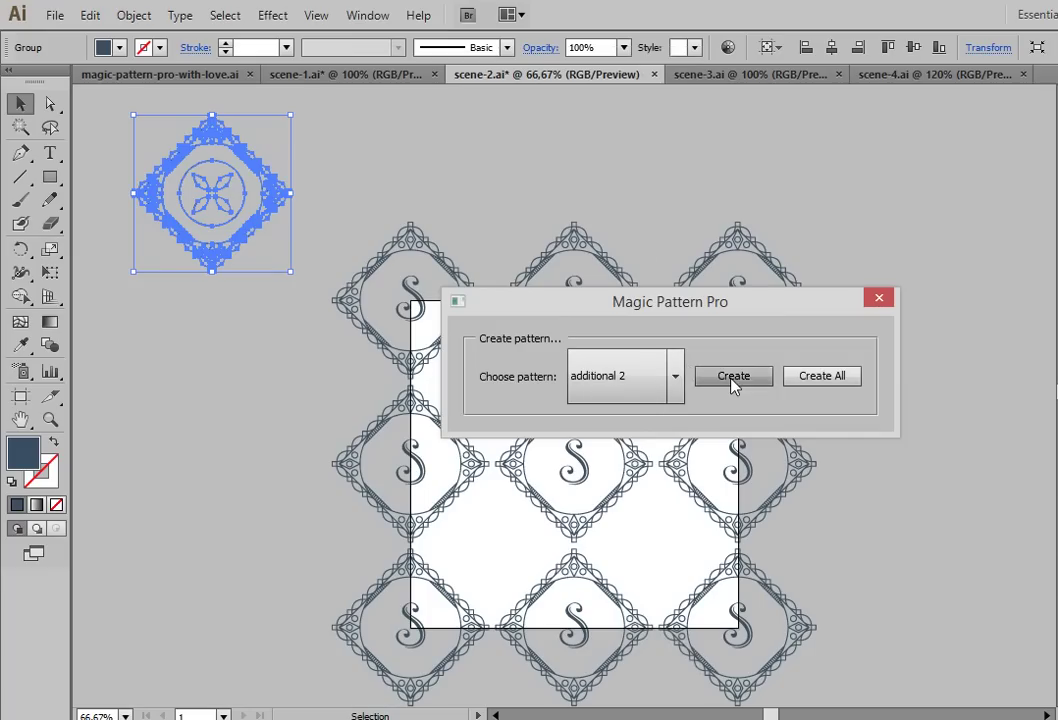
left_click(733, 378)
left_click(855, 400)
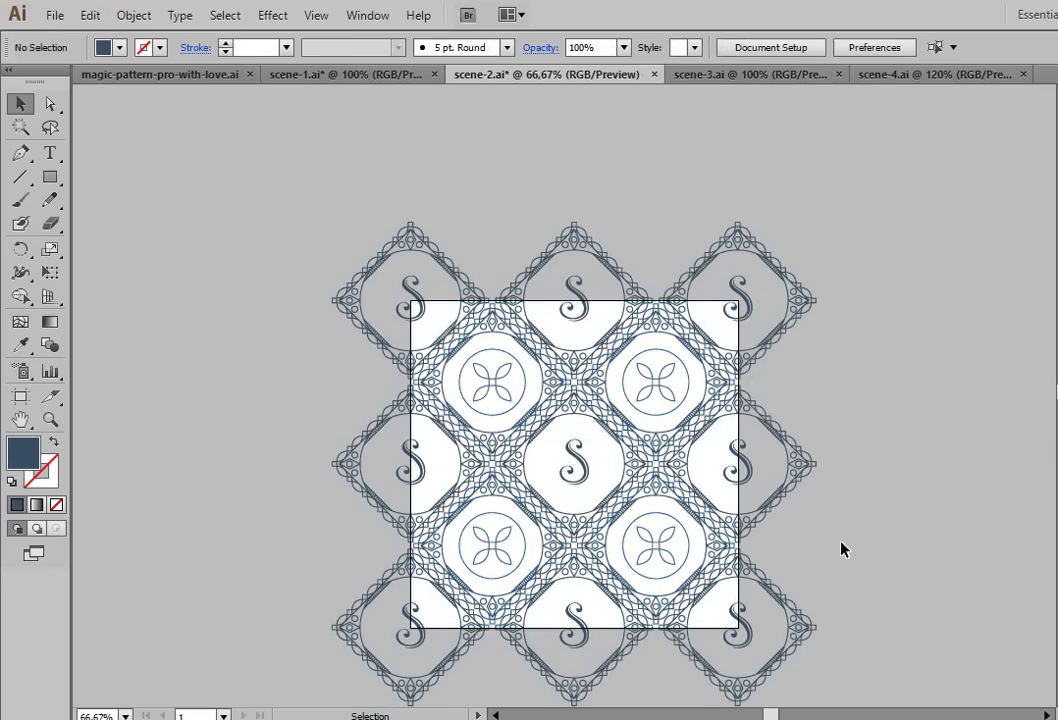
key("ctrl+1")
left_click_drag(838, 524, 867, 484)
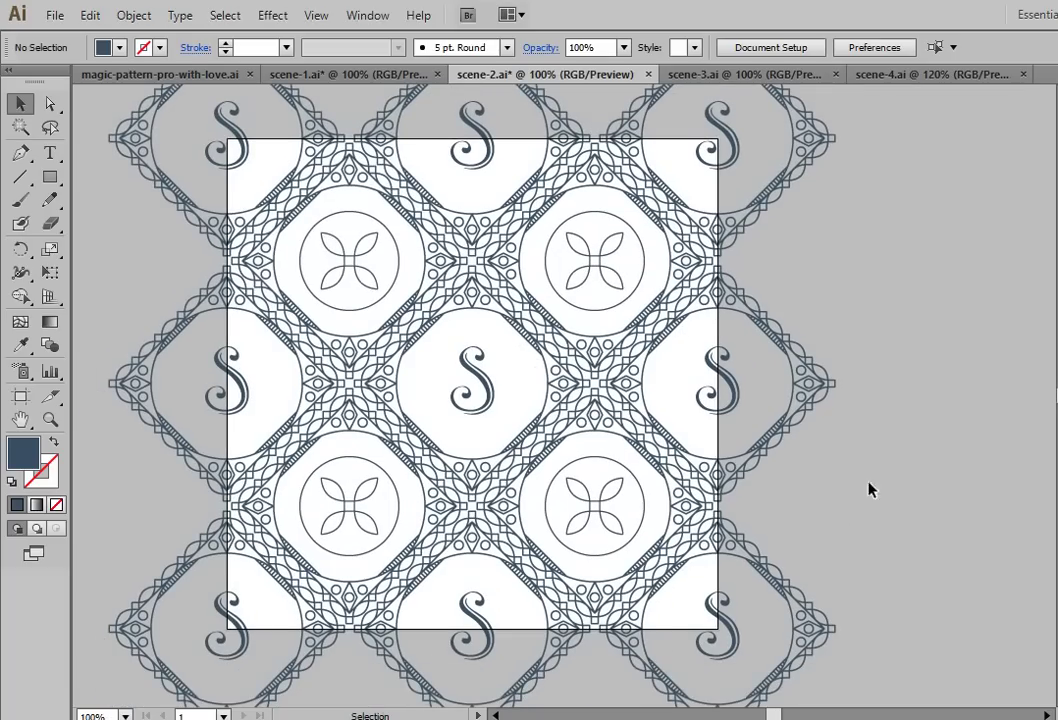
left_click(54, 16)
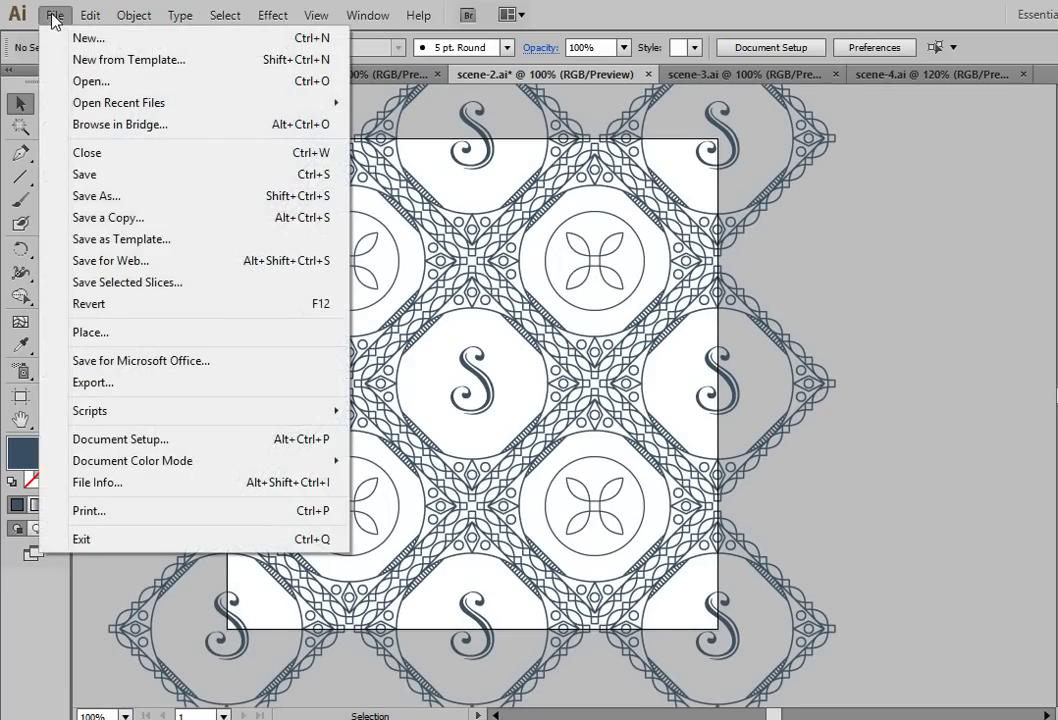
mouse_move(90, 411)
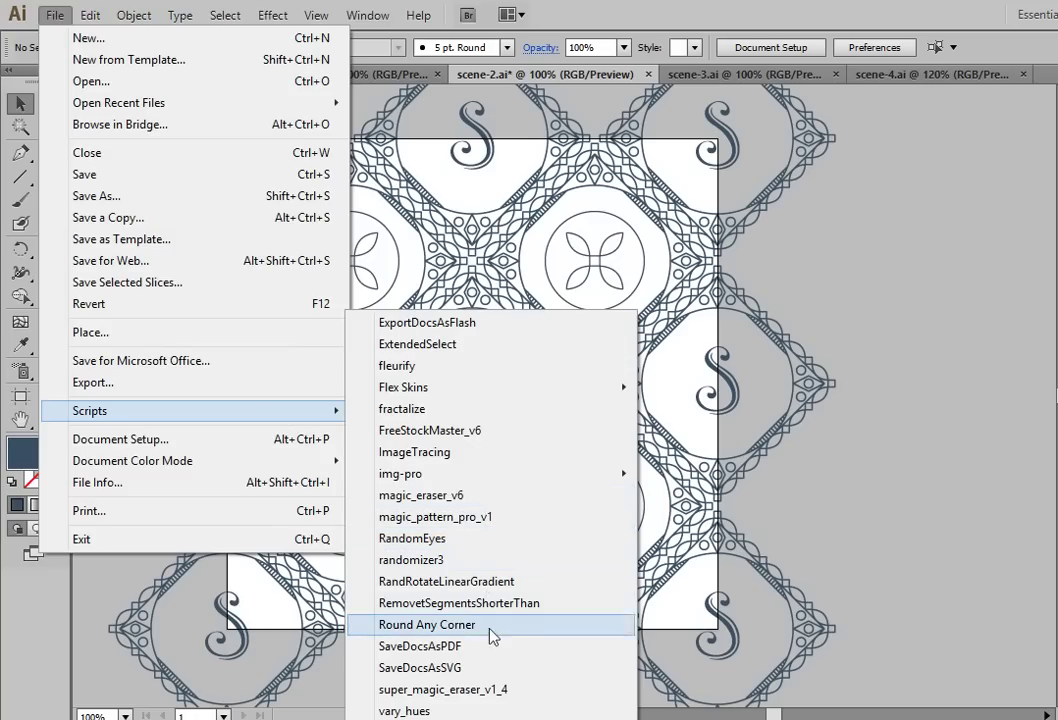
Clip the lace pattern to the artboard with super_magic_eraser_v1_4, then switch to scene-3.ai
left_click(494, 689)
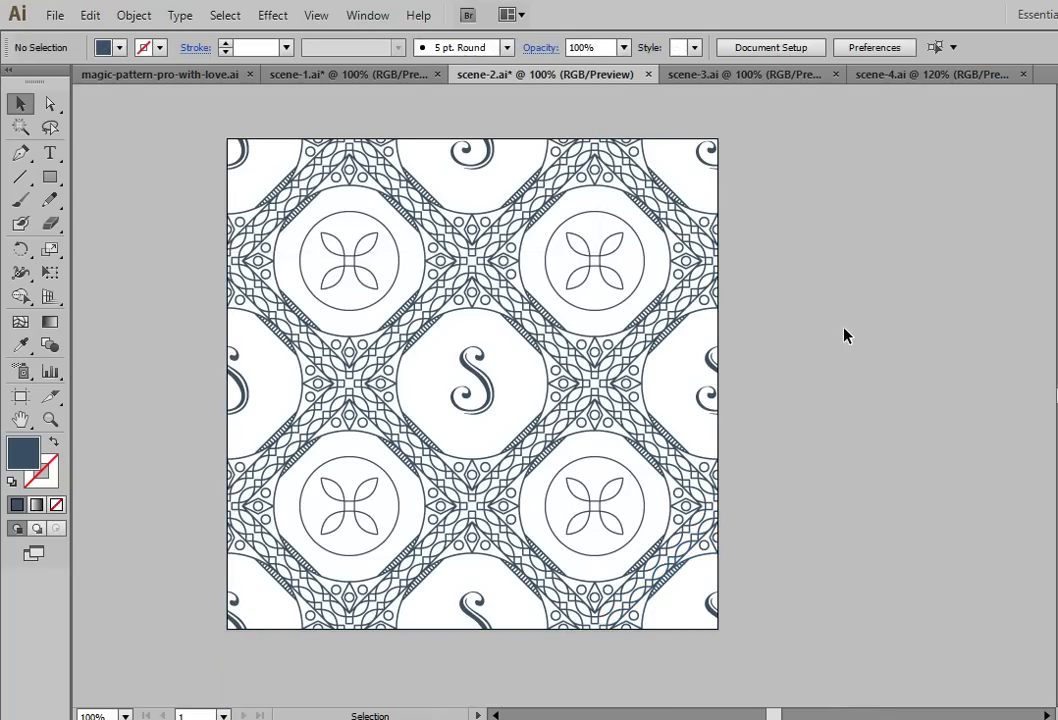
left_click(776, 80)
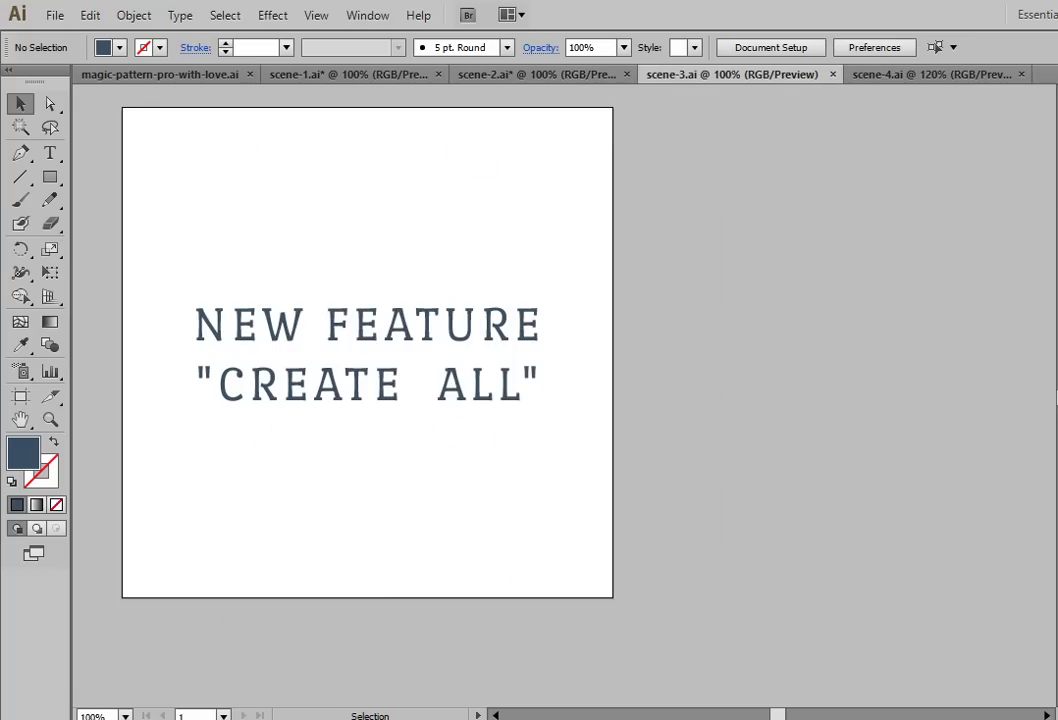
Toggle outline view off and on, zoom out, and select the curl ornament
key("ctrl+y")
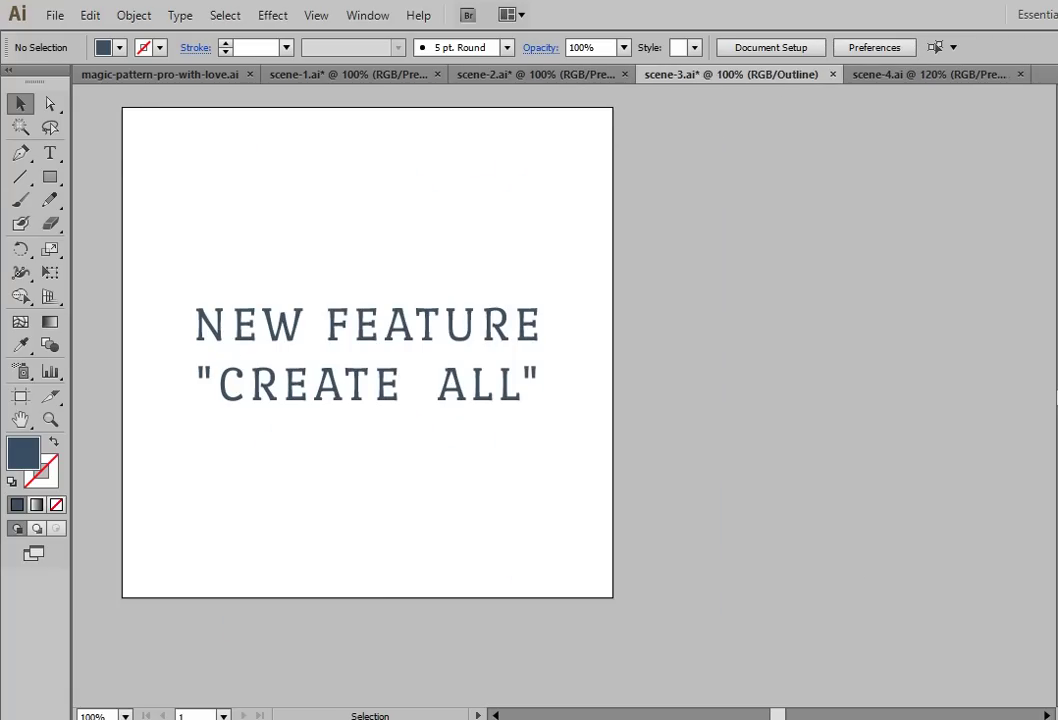
key("ctrl+y")
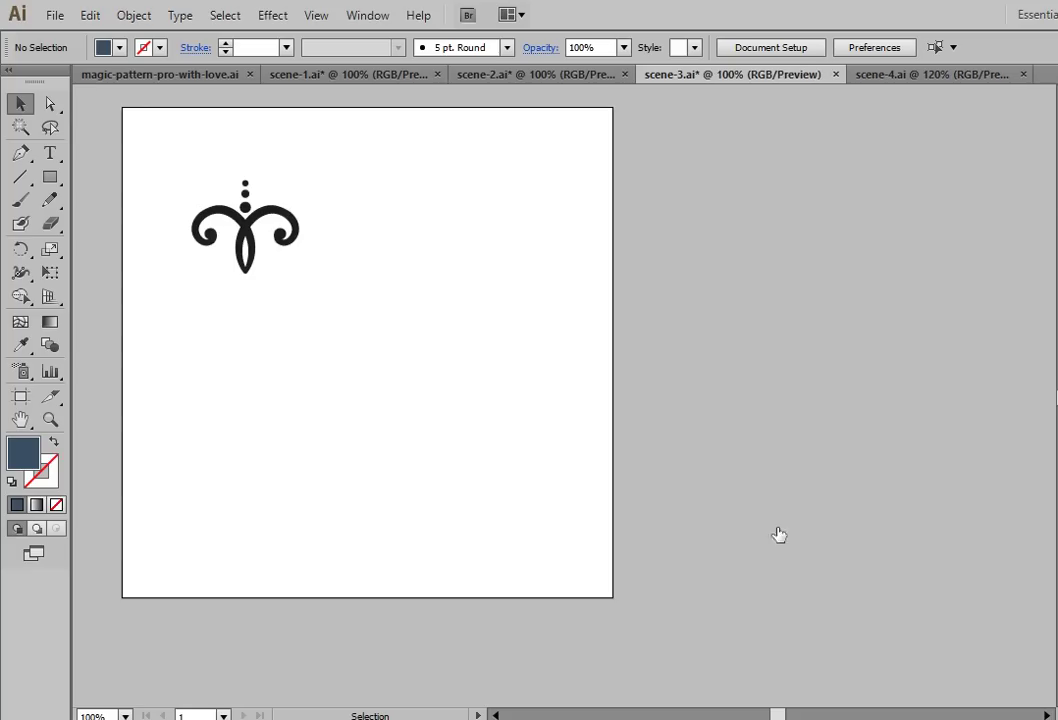
key("ctrl+minus")
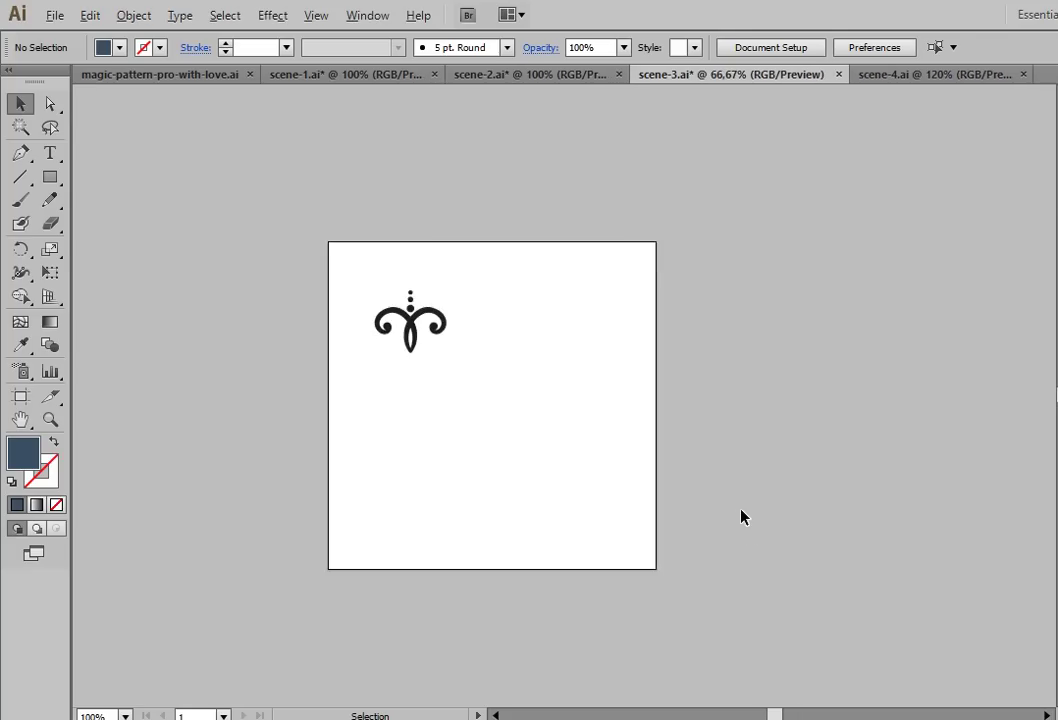
key("ctrl+minus")
key("ctrl+minus")
key("ctrl+minus")
key("ctrl+a")
left_click(57, 15)
mouse_move(90, 410)
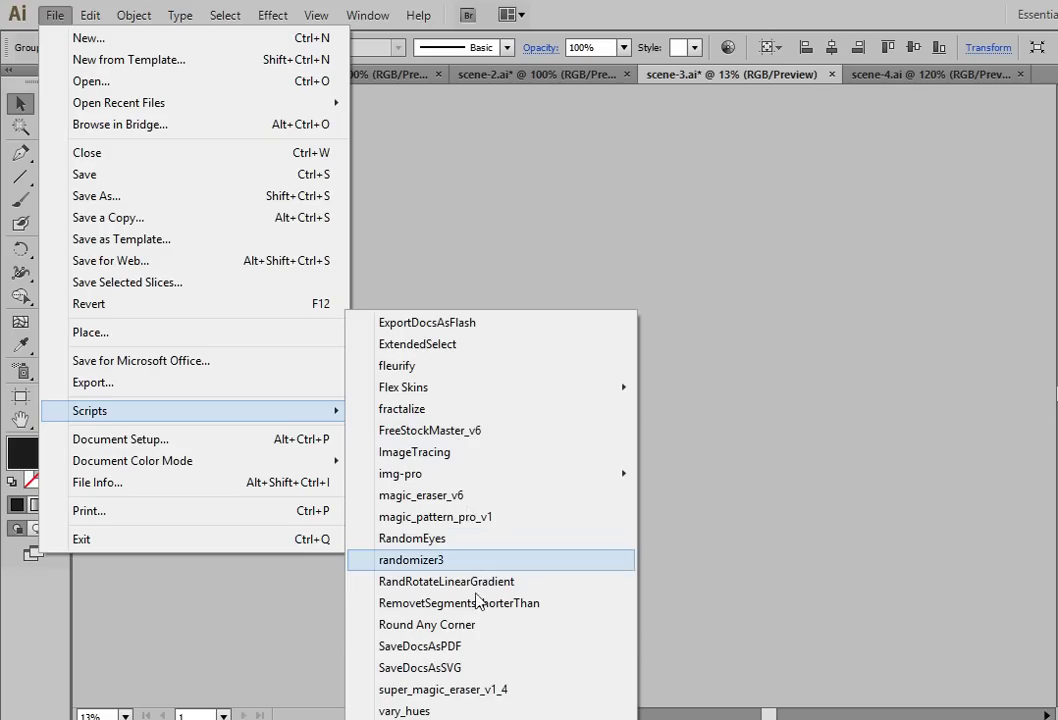
Generate every curl ornament pattern variant with Create All, inspect the grid, then switch to scene-4.ai
left_click(487, 523)
left_click(831, 379)
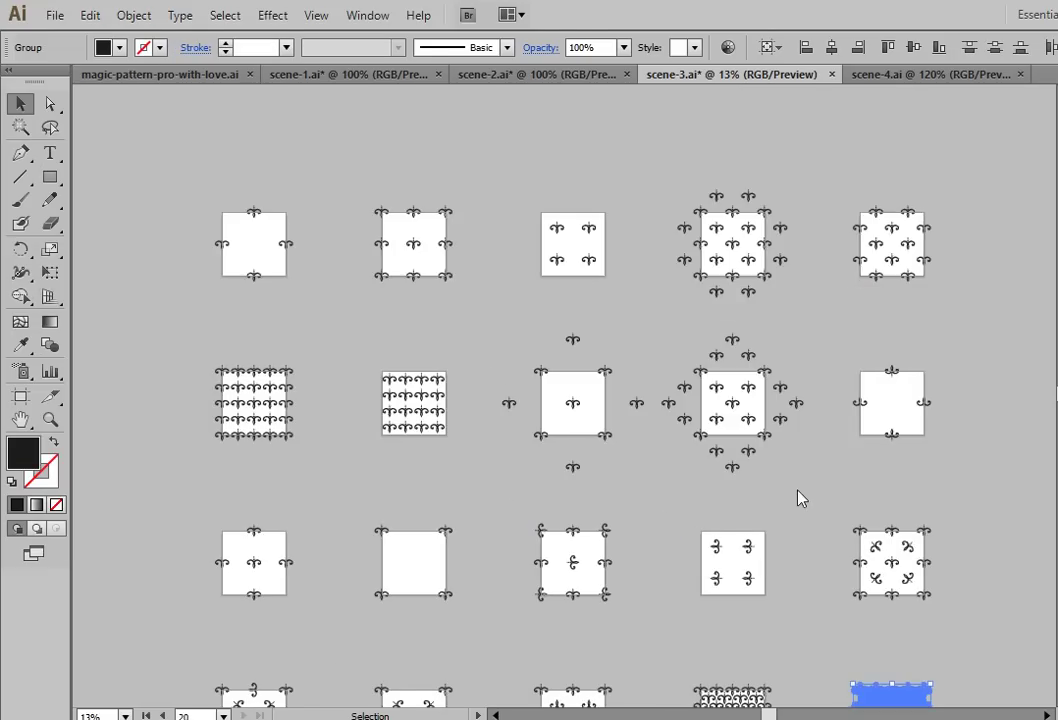
left_click(815, 531)
scroll(815, 533, "down", 3)
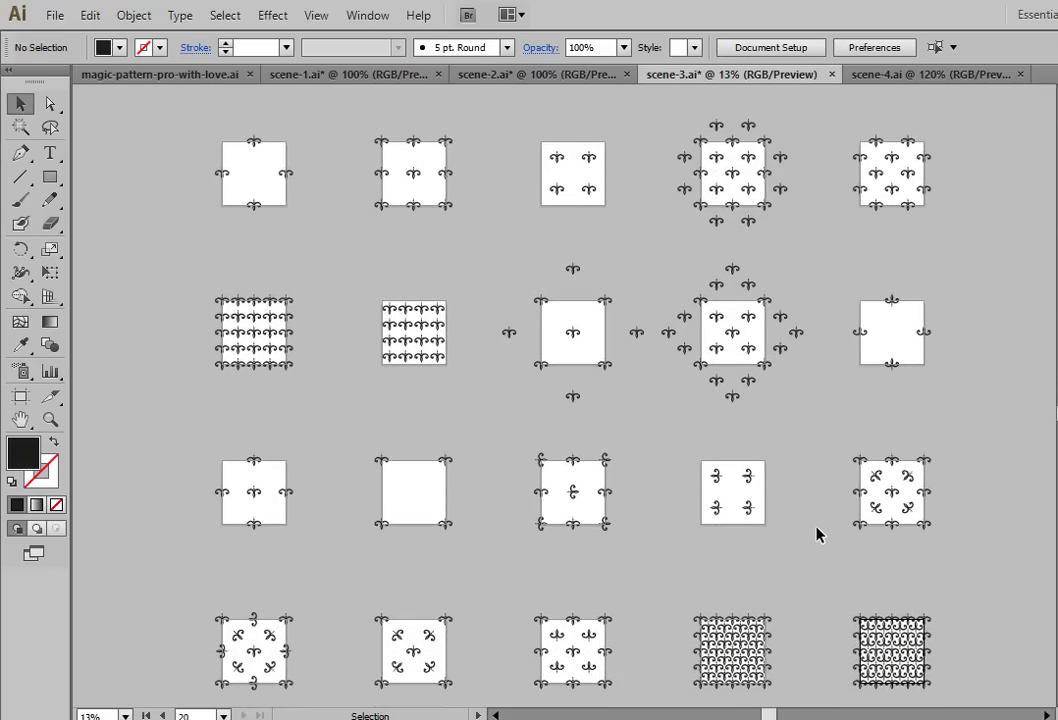
scroll(815, 533, "down", 1)
scroll(815, 535, "up", 1)
left_click(952, 76)
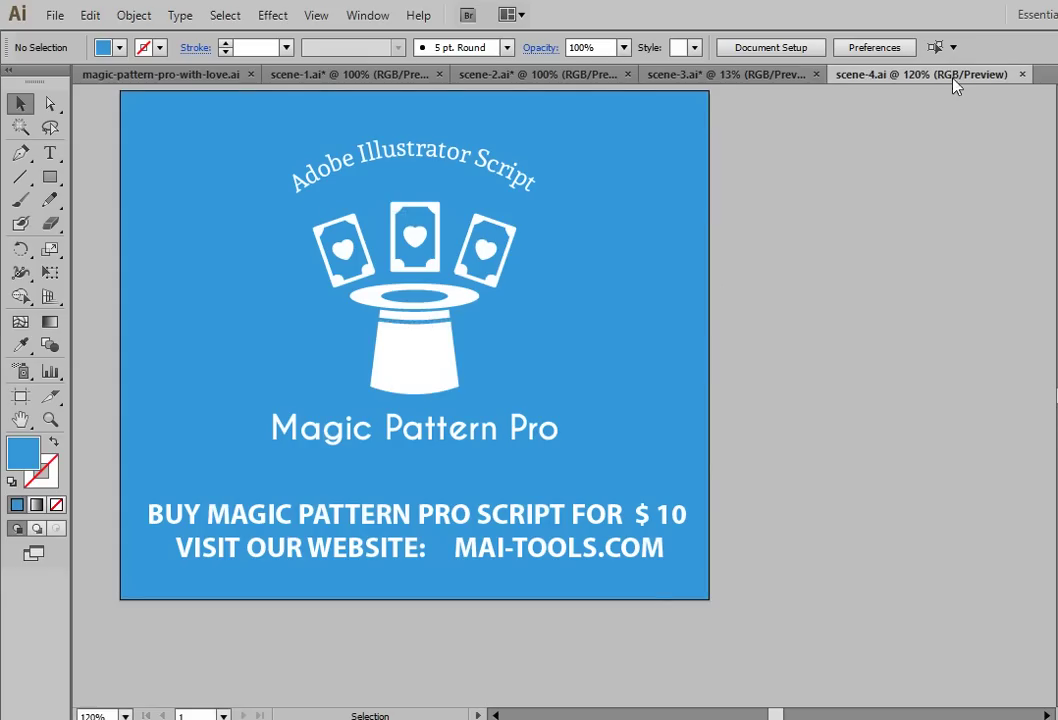